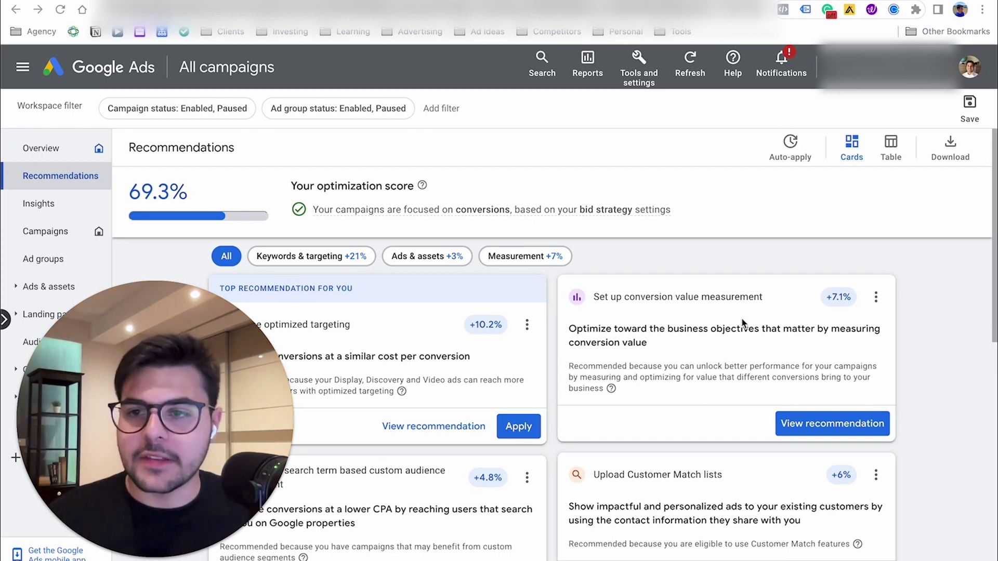
Step: Pass through the account Overview and Recommendations to reach the Auto-apply recommendations settings
{"action": "left_click", "coordinate": [56, 149]}
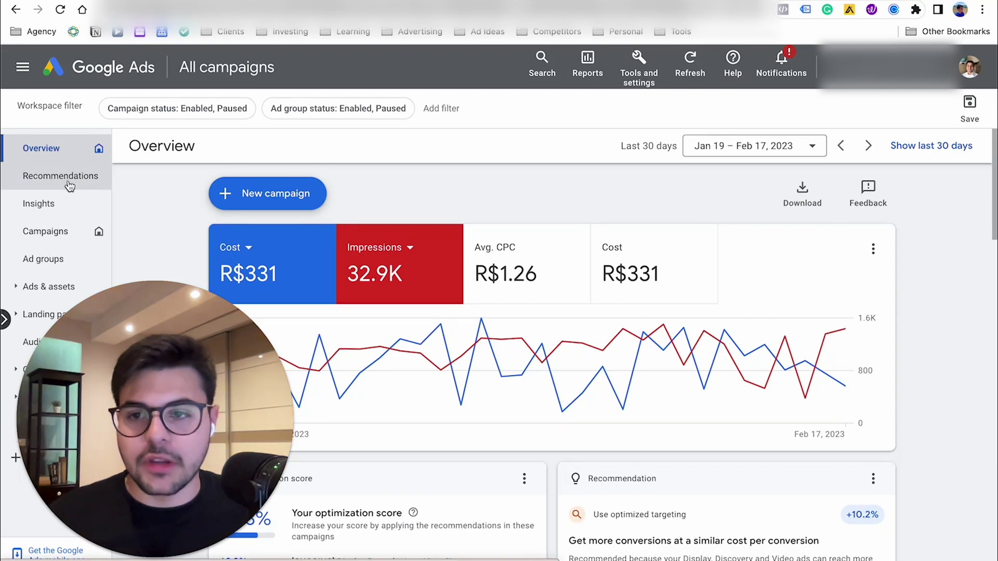
{"action": "left_click", "coordinate": [61, 177]}
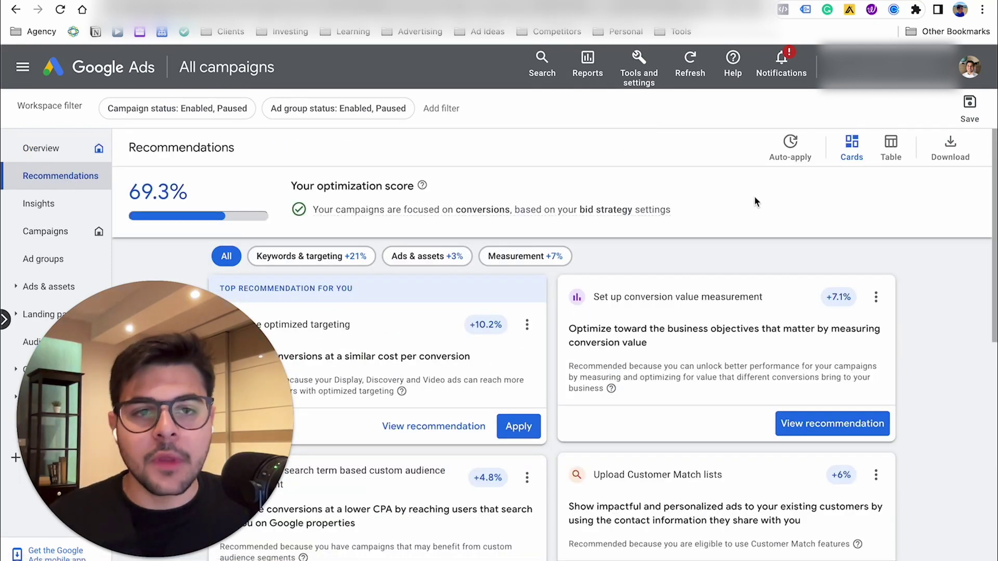
{"action": "left_click", "coordinate": [791, 156]}
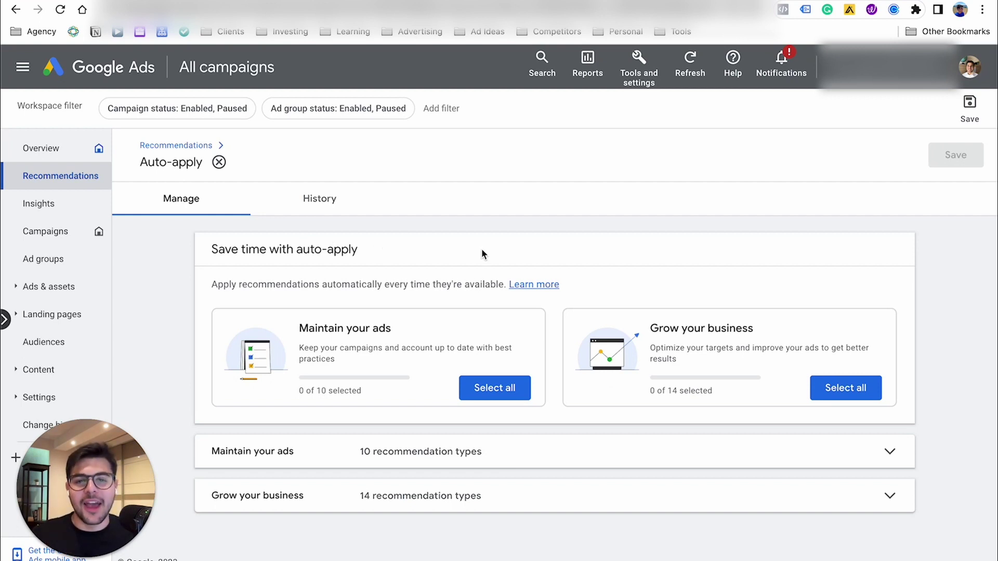
Step: Select all types on both the Maintain your ads and Grow your business cards
{"action": "left_click", "coordinate": [495, 389]}
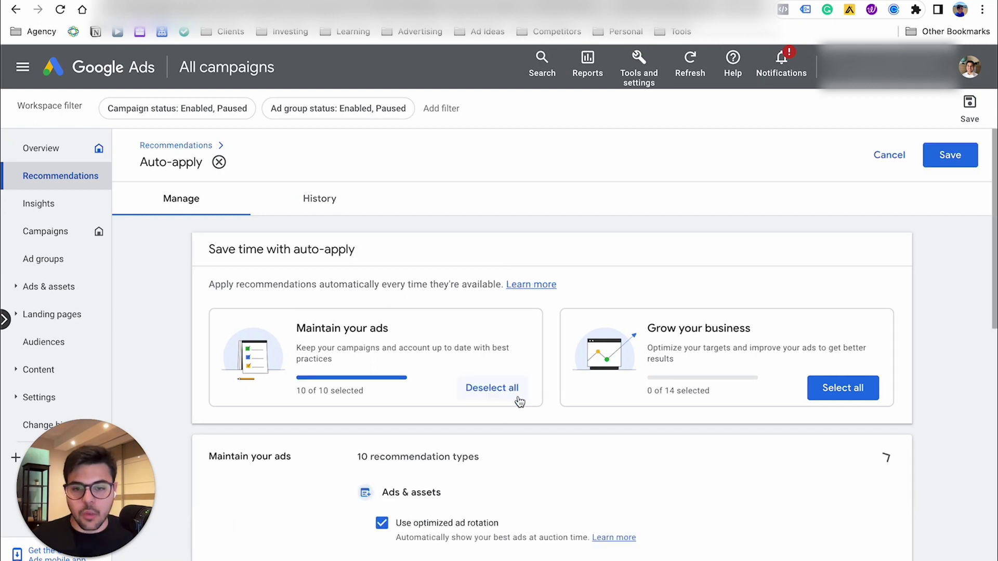
{"action": "left_click", "coordinate": [857, 395]}
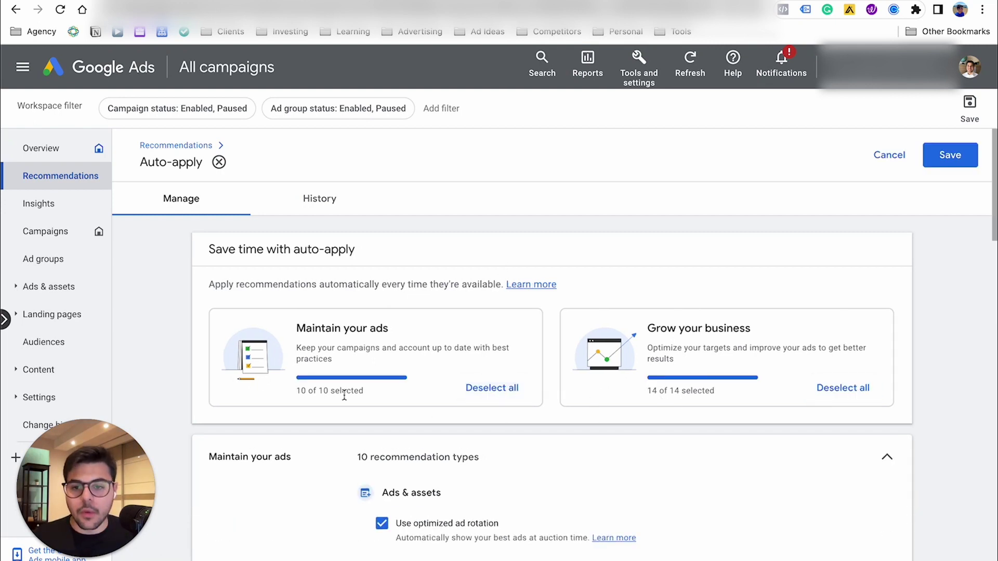
{"action": "scroll", "coordinate": [648, 395], "scroll_direction": "down", "scroll_amount": 1}
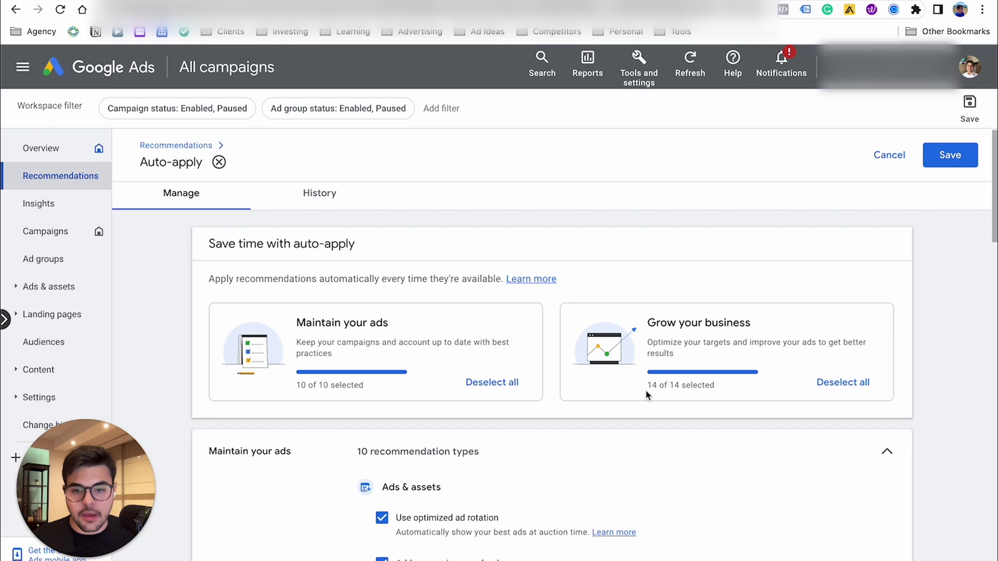
{"action": "scroll", "coordinate": [634, 388], "scroll_direction": "down", "scroll_amount": 5}
{"action": "scroll", "coordinate": [448, 360], "scroll_direction": "up", "scroll_amount": 4}
{"action": "scroll", "coordinate": [435, 312], "scroll_direction": "down", "scroll_amount": 1}
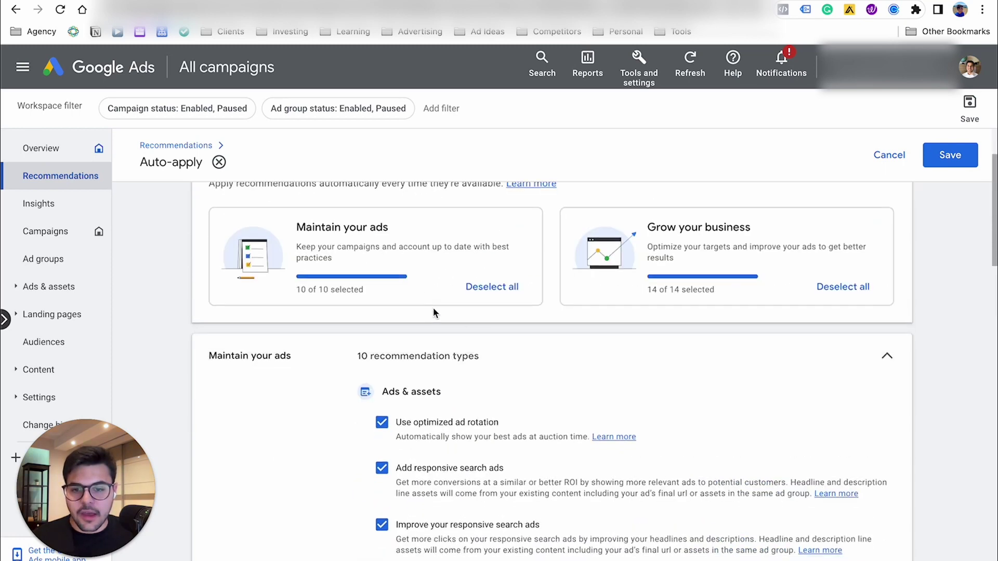
{"action": "scroll", "coordinate": [434, 312], "scroll_direction": "down", "scroll_amount": 2}
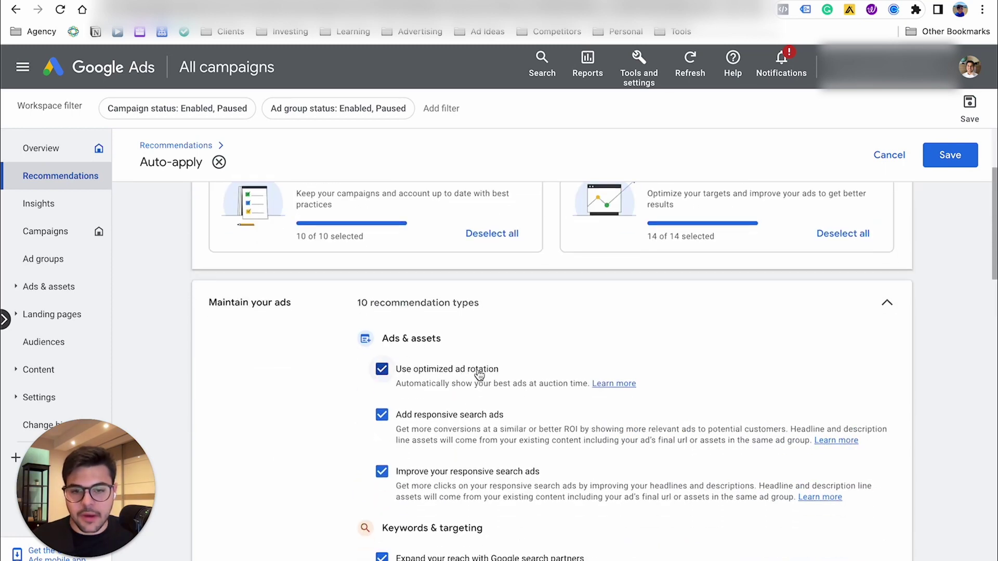
{"action": "scroll", "coordinate": [479, 375], "scroll_direction": "down", "scroll_amount": 4}
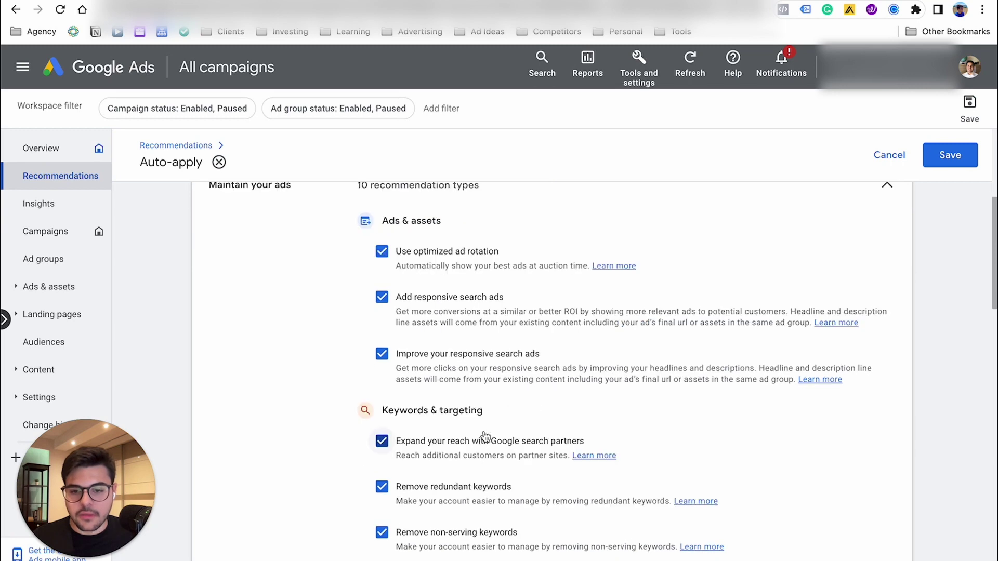
{"action": "scroll", "coordinate": [484, 435], "scroll_direction": "down", "scroll_amount": 2}
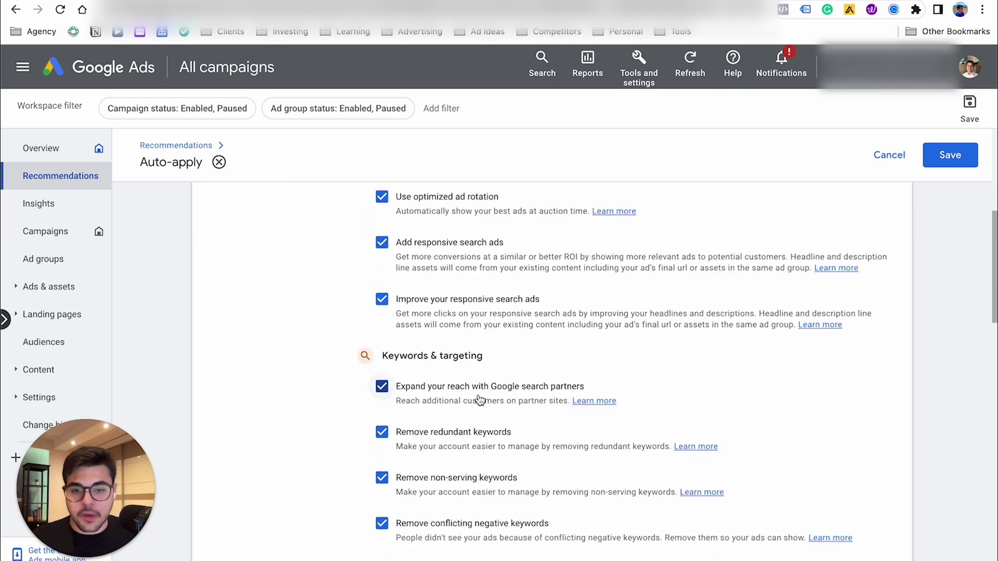
{"action": "scroll", "coordinate": [572, 395], "scroll_direction": "down", "scroll_amount": 4}
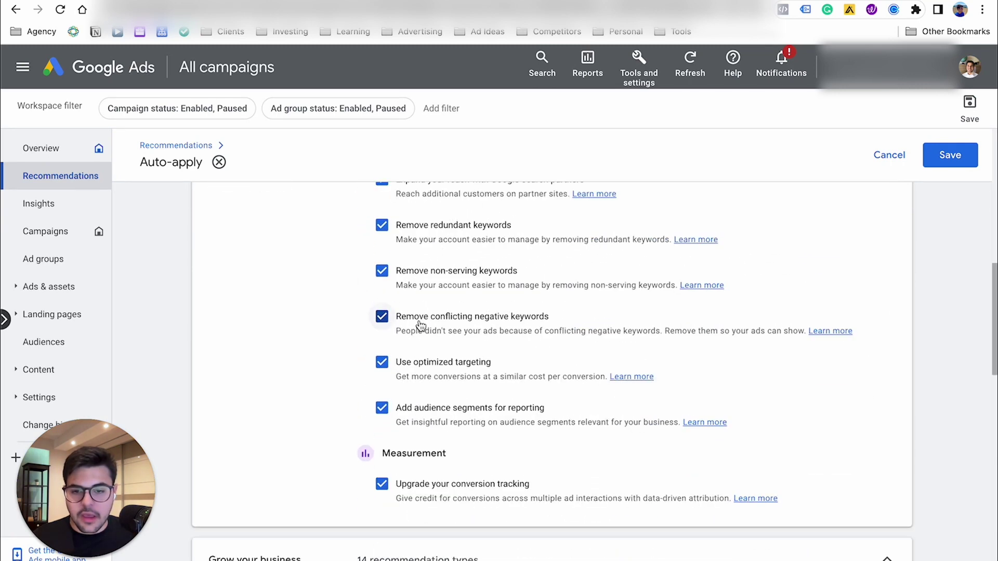
{"action": "scroll", "coordinate": [421, 325], "scroll_direction": "down", "scroll_amount": 5}
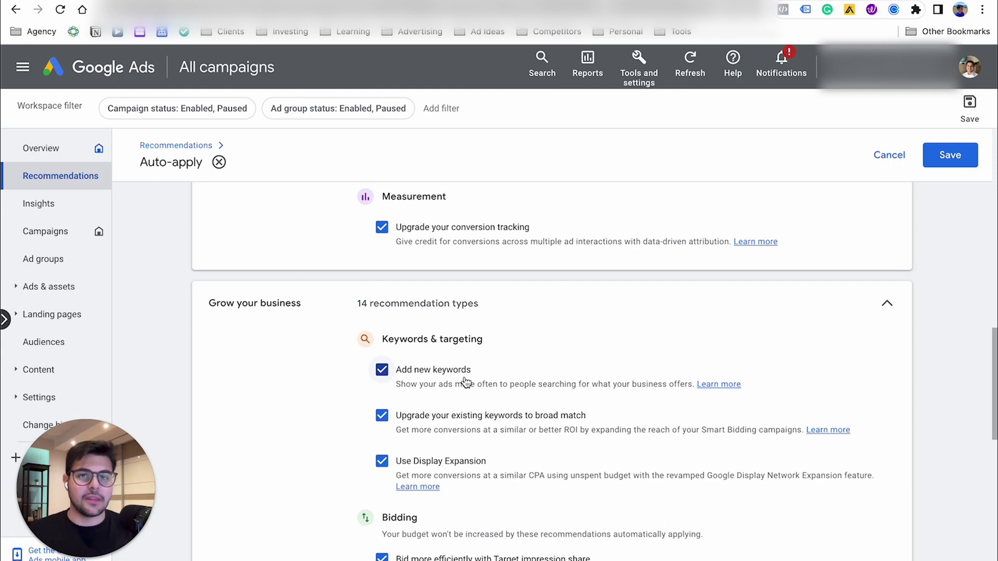
{"action": "scroll", "coordinate": [499, 381], "scroll_direction": "down", "scroll_amount": 5}
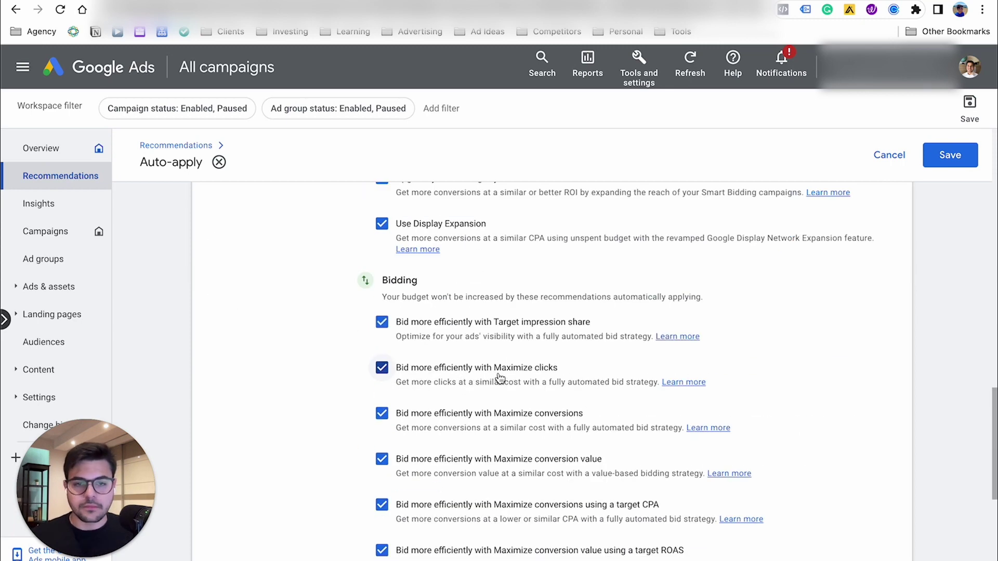
{"action": "scroll", "coordinate": [510, 385], "scroll_direction": "up", "scroll_amount": 20}
{"action": "scroll", "coordinate": [518, 388], "scroll_direction": "down", "scroll_amount": 8}
{"action": "scroll", "coordinate": [519, 389], "scroll_direction": "down", "scroll_amount": 15}
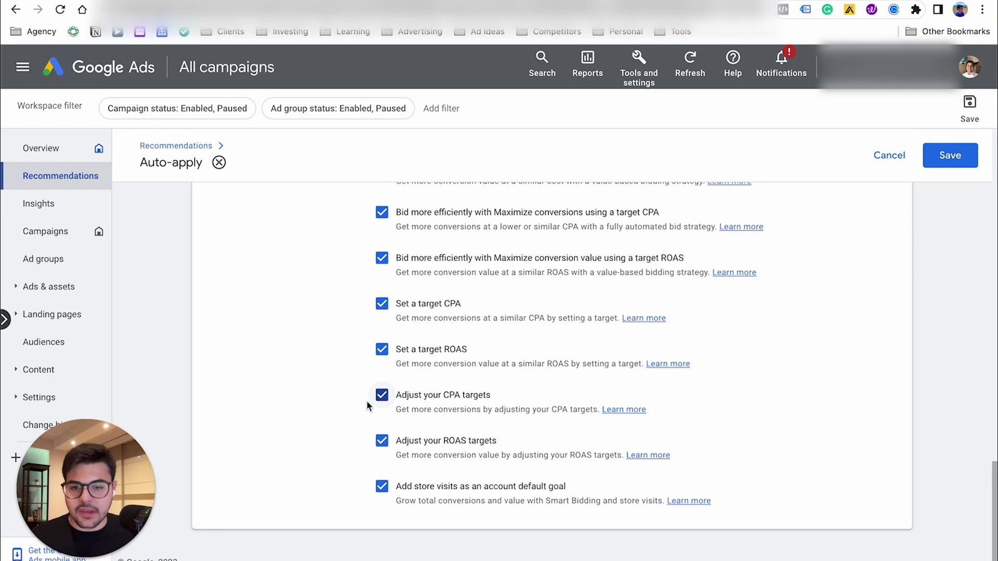
{"action": "scroll", "coordinate": [538, 408], "scroll_direction": "up", "scroll_amount": 20}
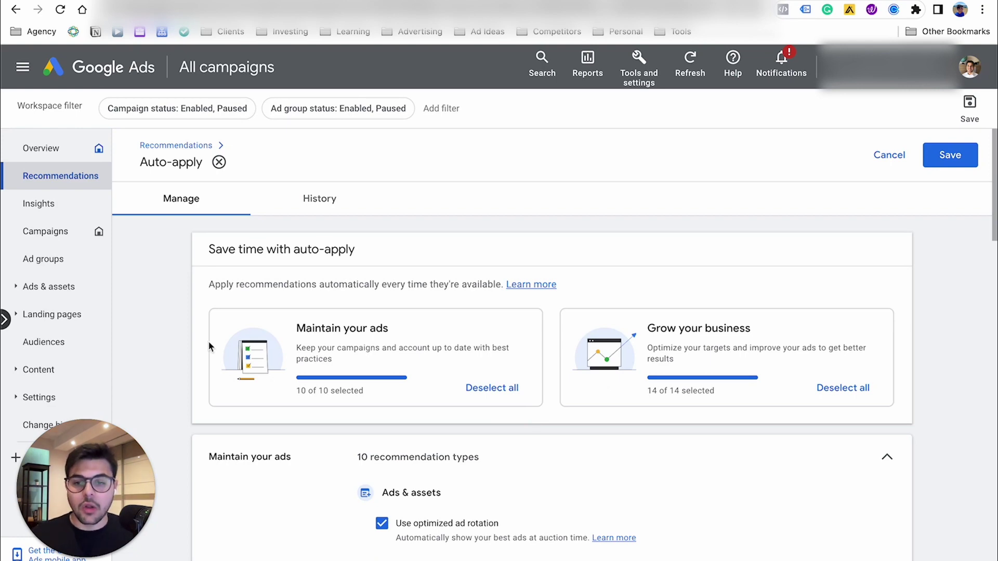
Step: Untick and re-tick Use optimized ad rotation and Add responsive search ads
{"action": "scroll", "coordinate": [460, 404], "scroll_direction": "down", "scroll_amount": 2}
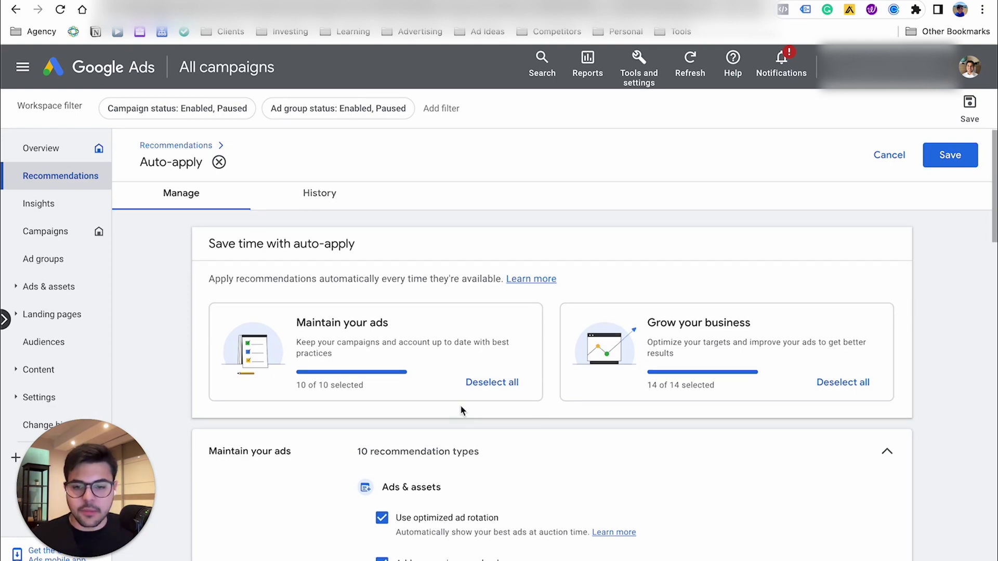
{"action": "left_click", "coordinate": [382, 415]}
{"action": "left_click", "coordinate": [382, 461]}
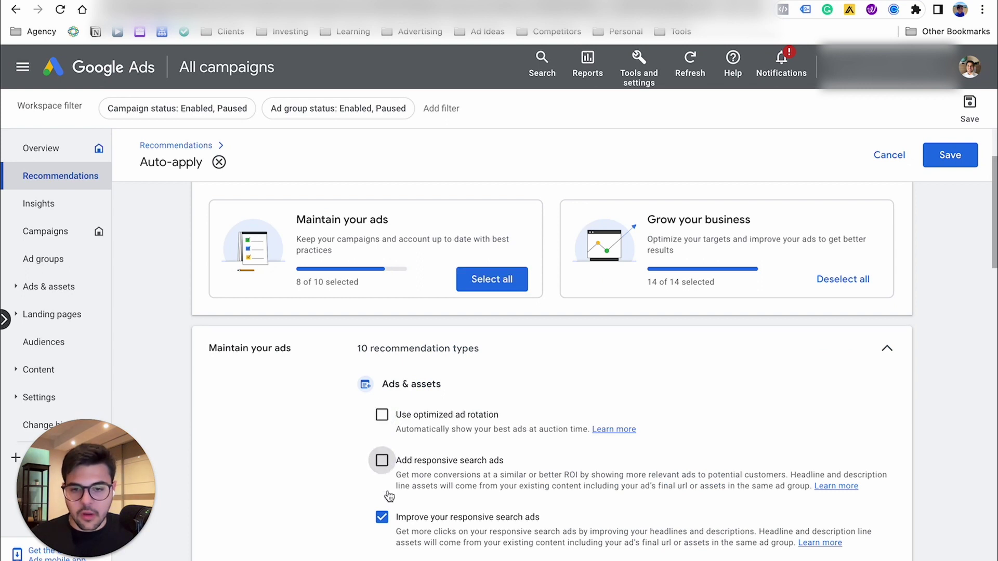
{"action": "left_click", "coordinate": [382, 415]}
{"action": "left_click", "coordinate": [382, 461]}
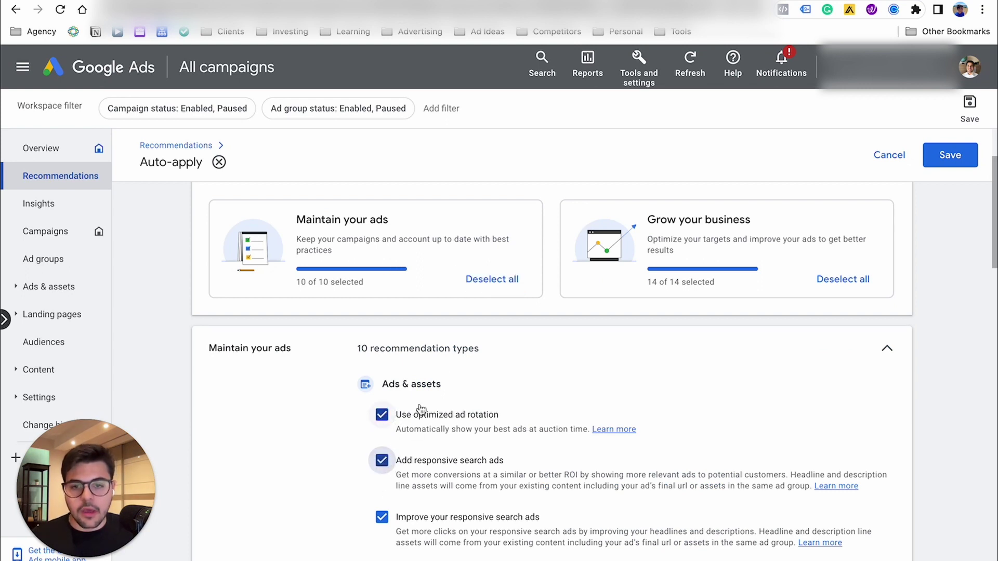
Step: Deselect all types on both the Maintain your ads and Grow your business cards
{"action": "left_click", "coordinate": [491, 281]}
{"action": "left_click", "coordinate": [863, 284]}
{"action": "scroll", "coordinate": [884, 295], "scroll_direction": "up", "scroll_amount": 2}
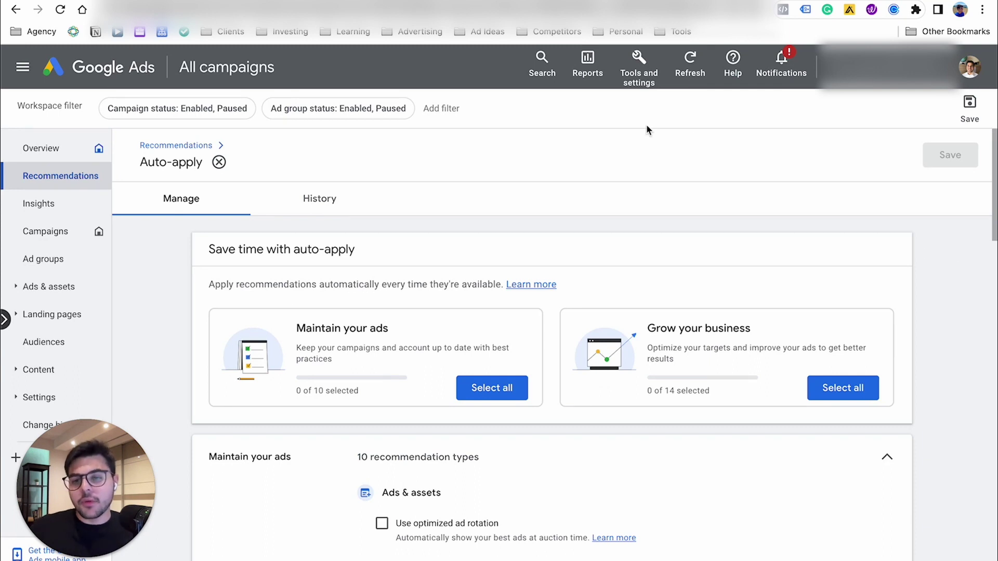
{"action": "left_click", "coordinate": [92, 182]}
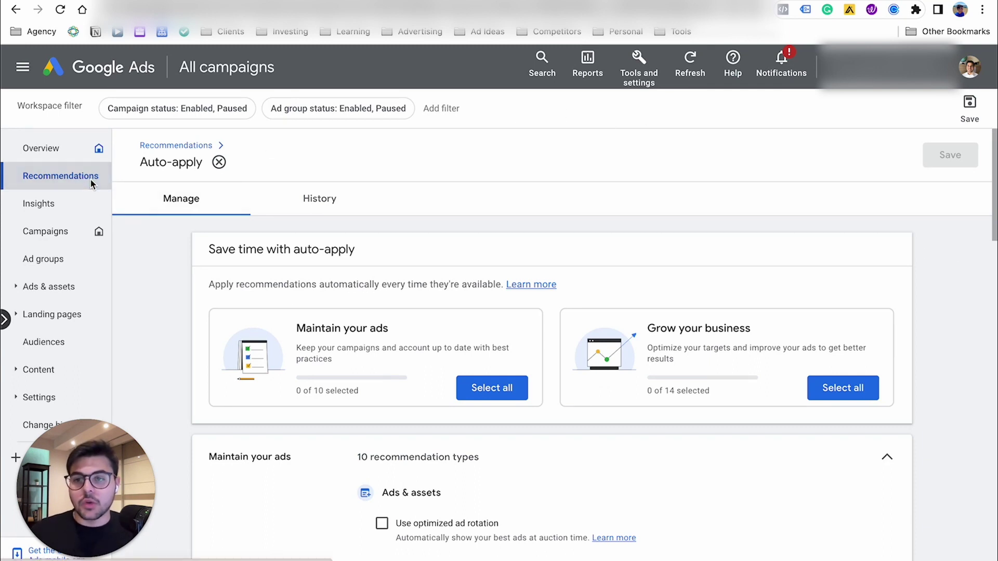
{"action": "left_click", "coordinate": [73, 155]}
{"action": "left_click", "coordinate": [63, 175]}
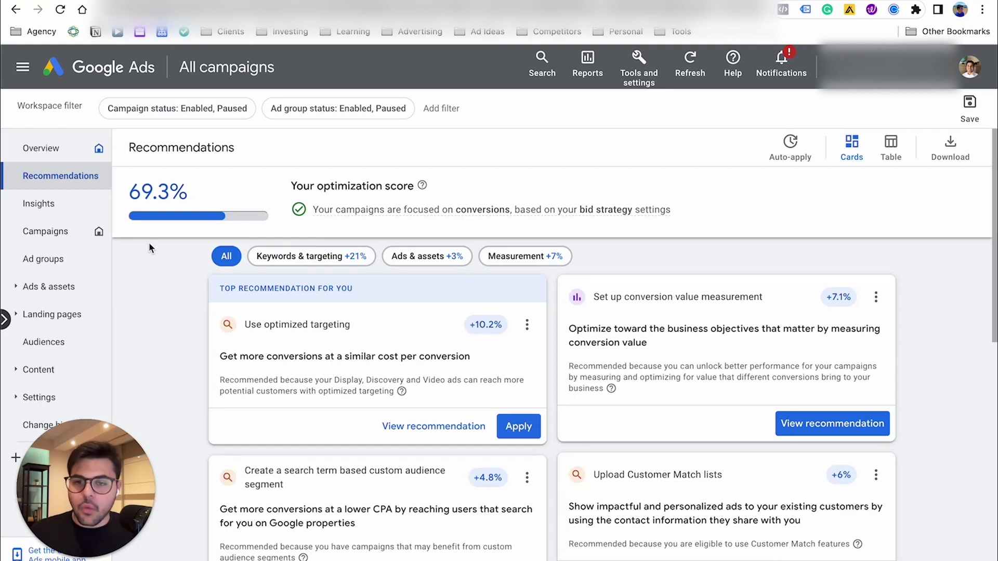
{"action": "left_click", "coordinate": [786, 141]}
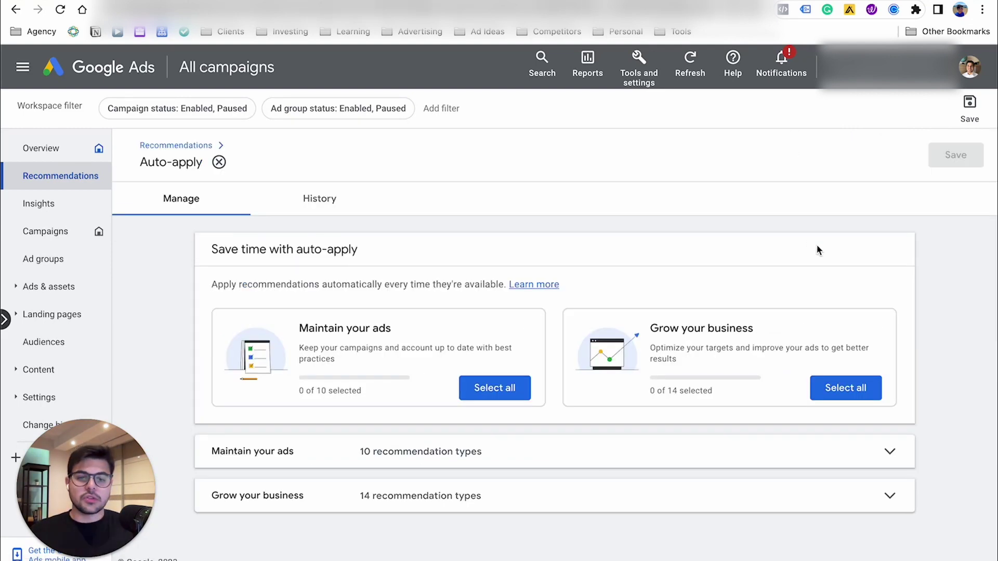